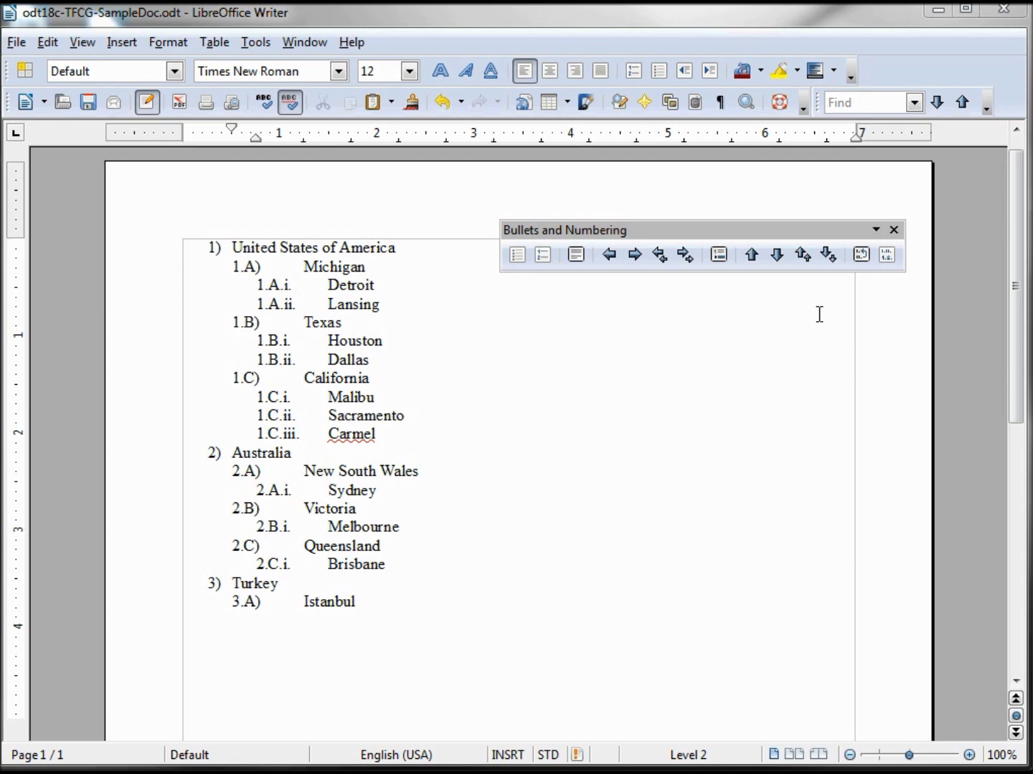
Step: Apply the 1 / 1.1 / 1.1.1 outline numbering preset to the country list
left_click(887, 256)
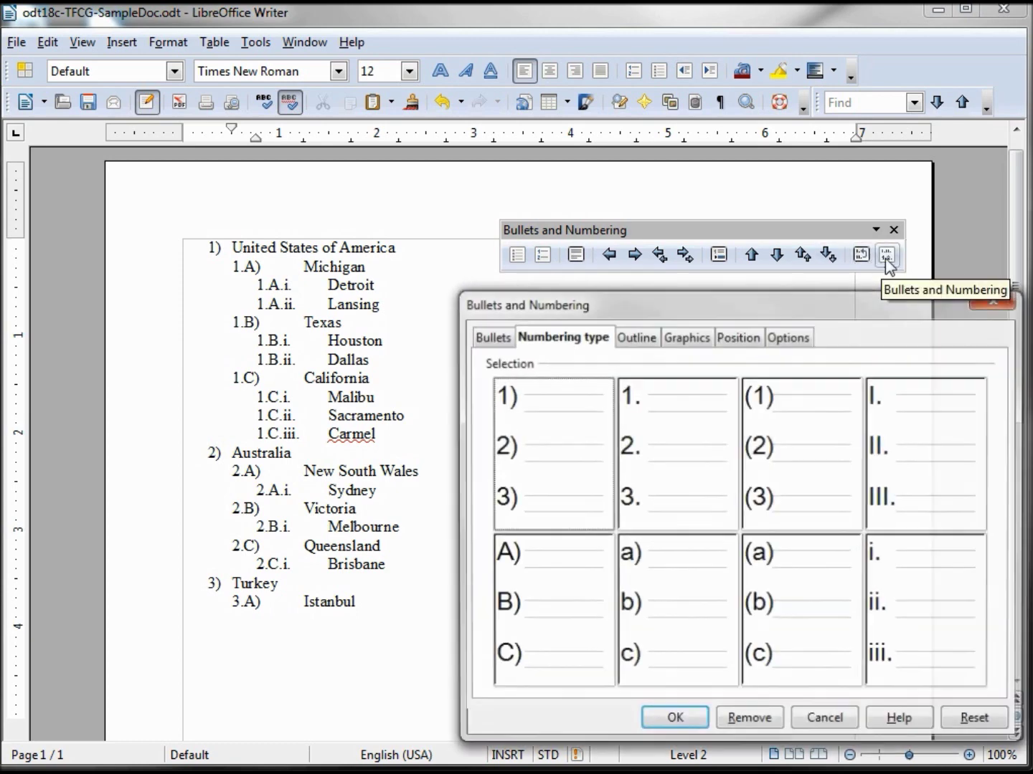
left_click(635, 338)
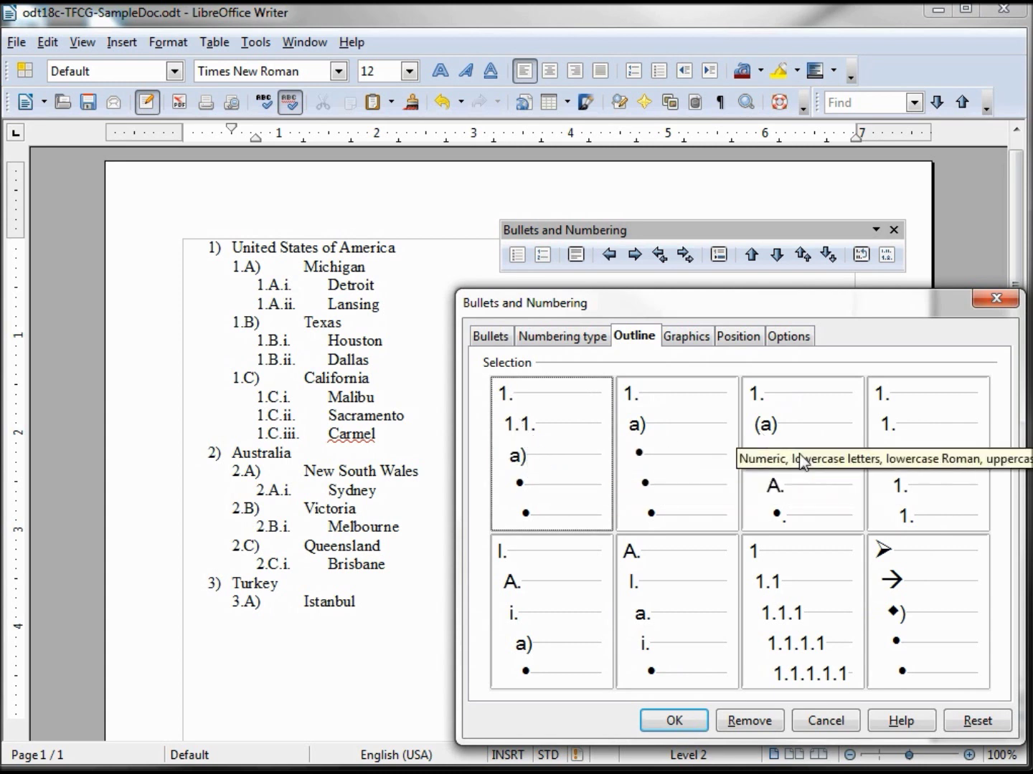
left_click(774, 581)
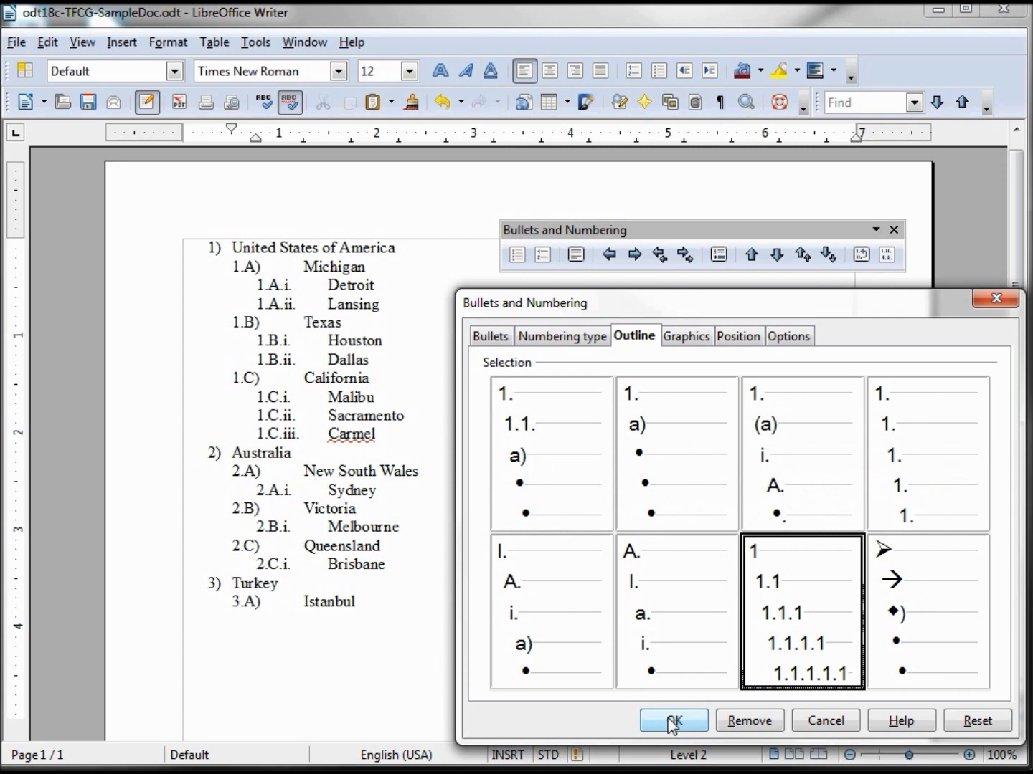
left_click(673, 721)
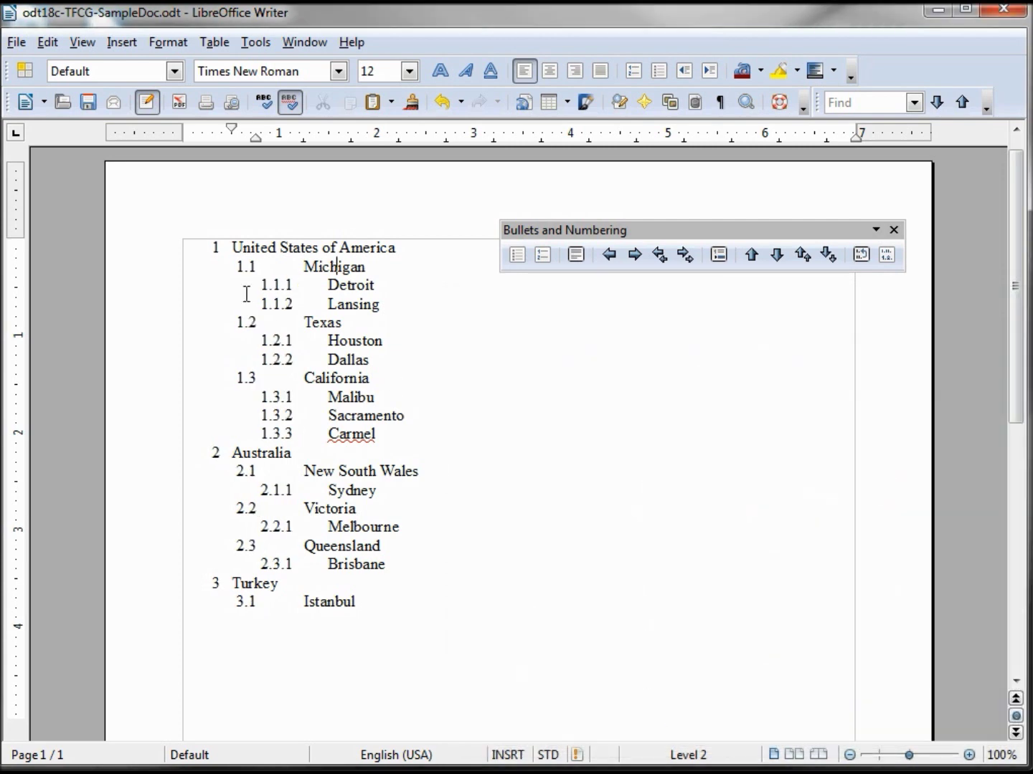
Step: Switch the list to the 1., a), bullet outline preset, then reopen Bullets and Numbering
left_click(888, 255)
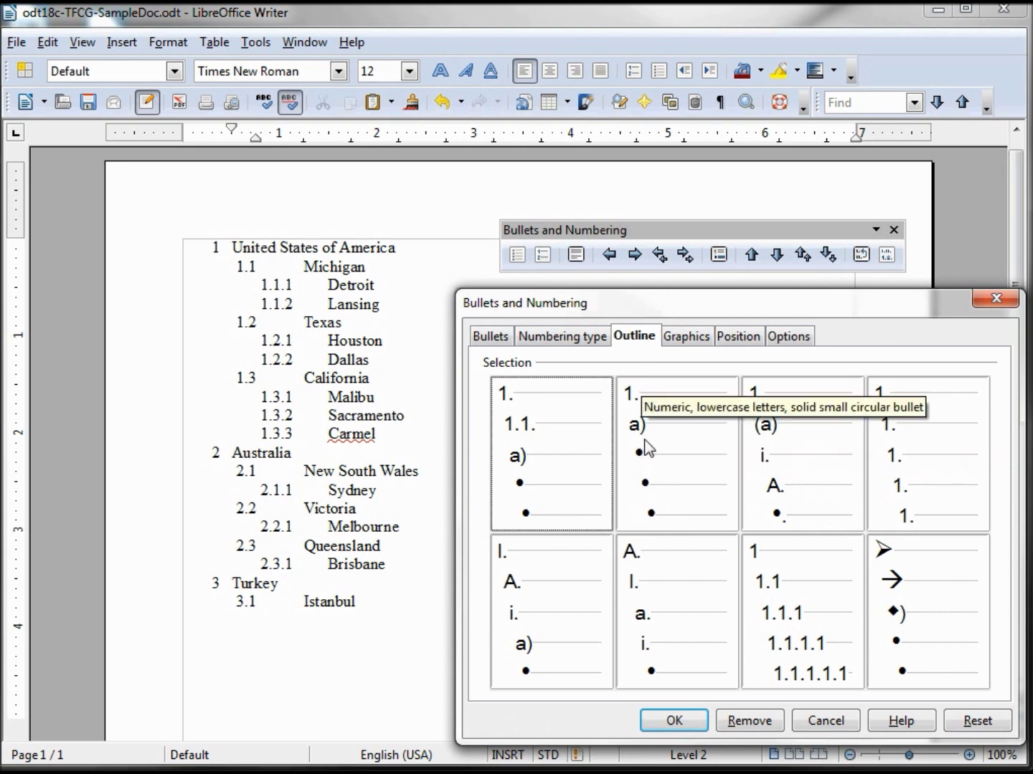
left_click(676, 457)
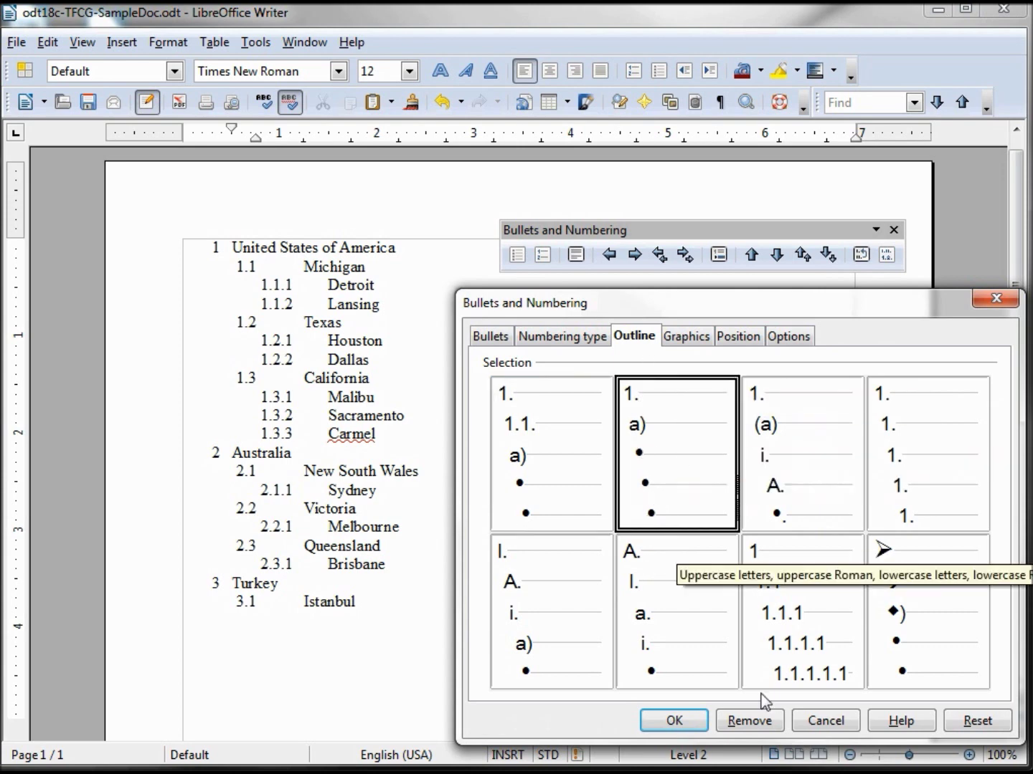
left_click(674, 719)
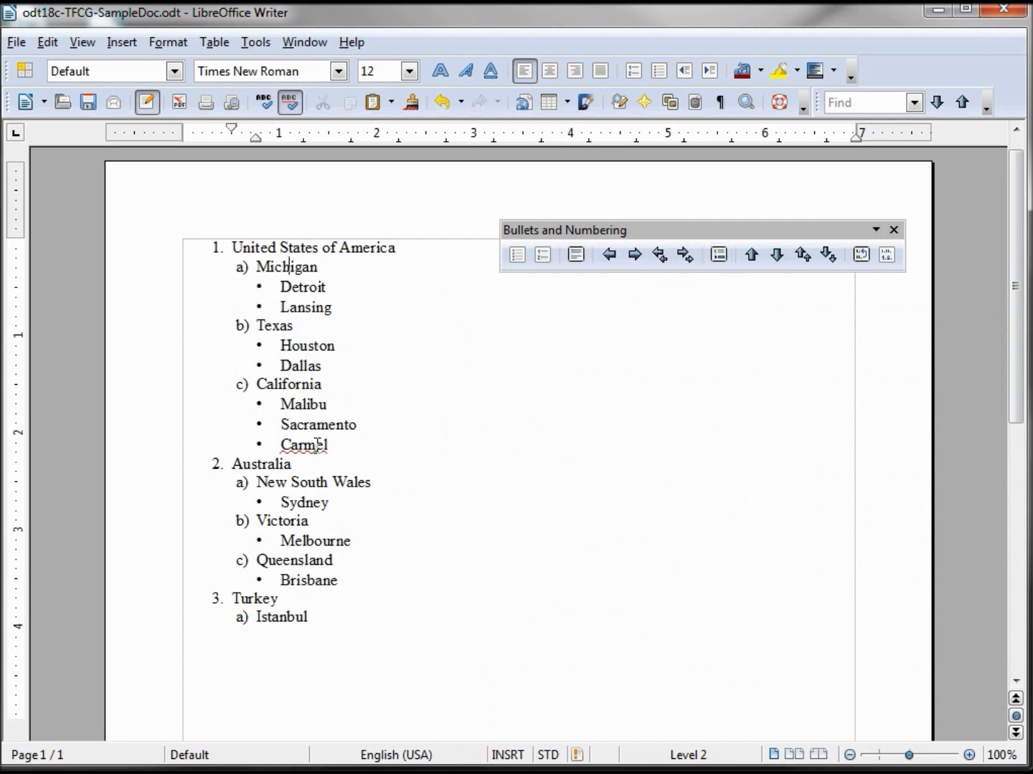
left_click(887, 256)
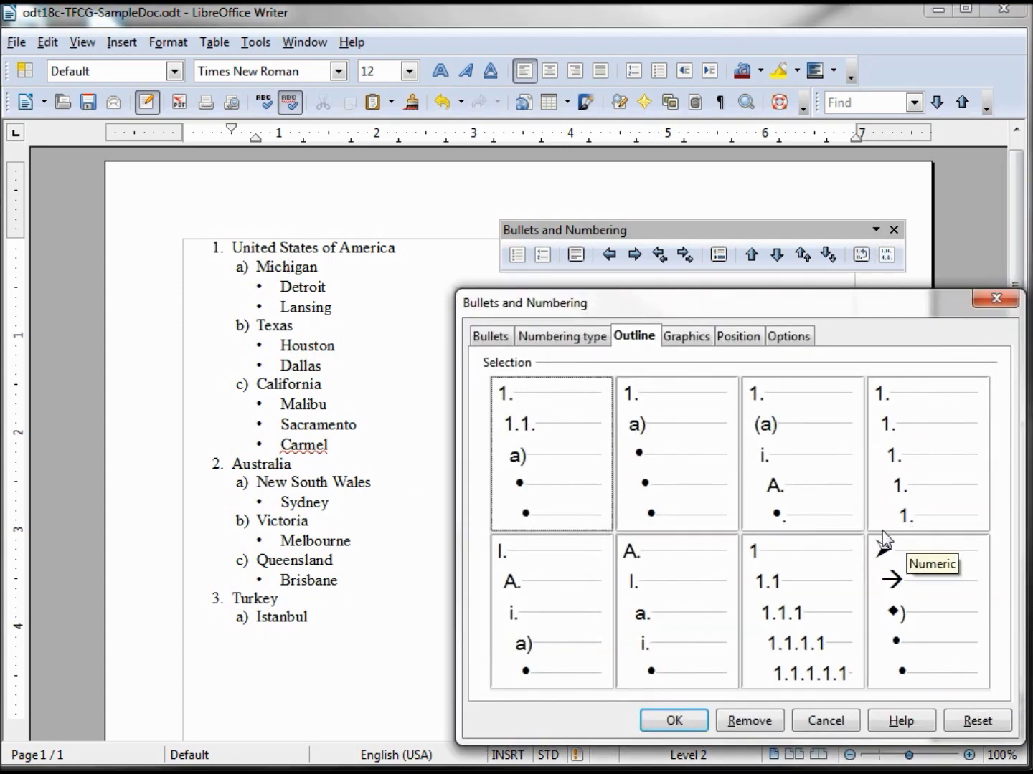
Step: Renumber the list with the I., A., i. outline preset and reopen the numbering settings
left_click(544, 601)
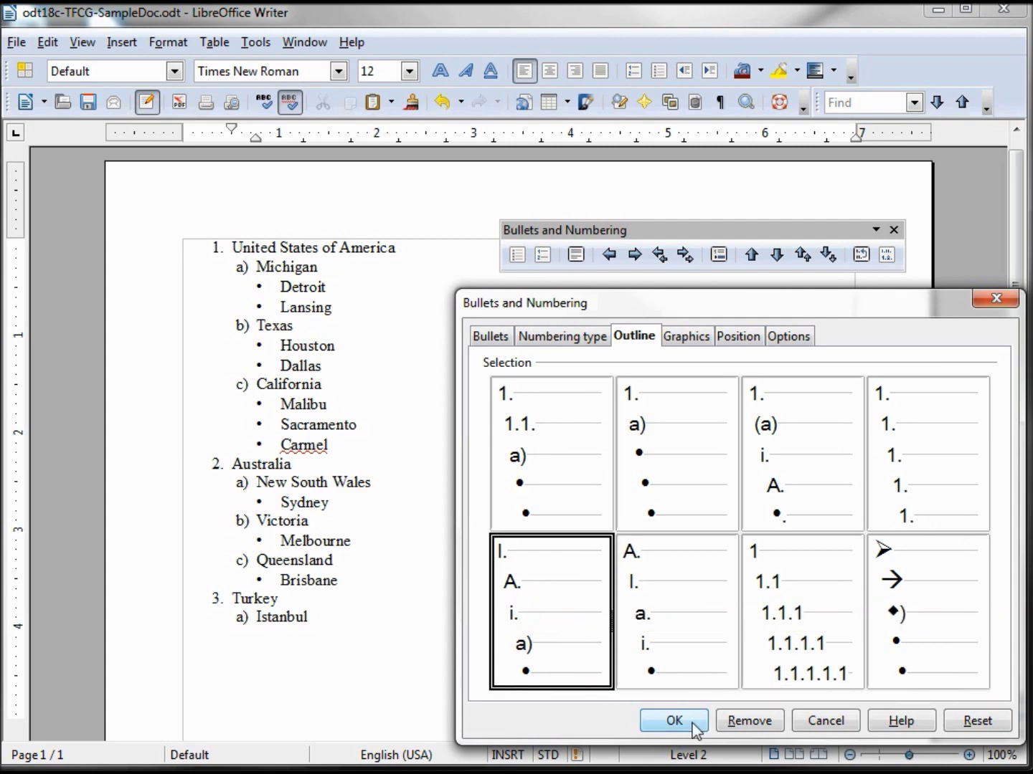
left_click(674, 721)
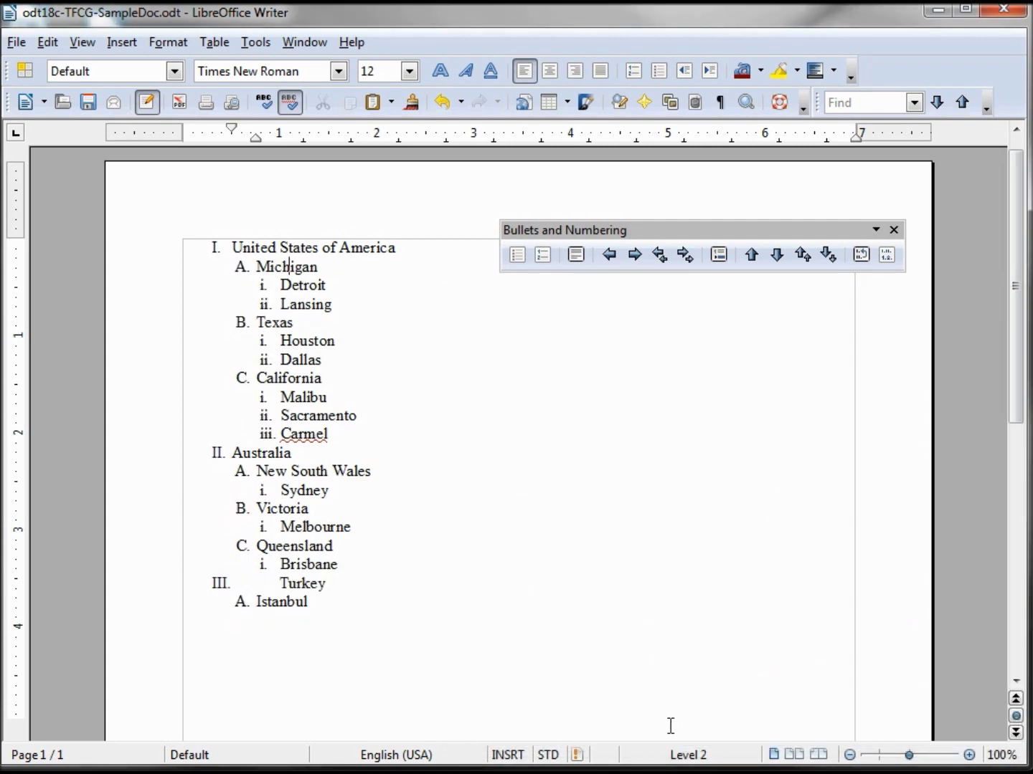
left_click(888, 256)
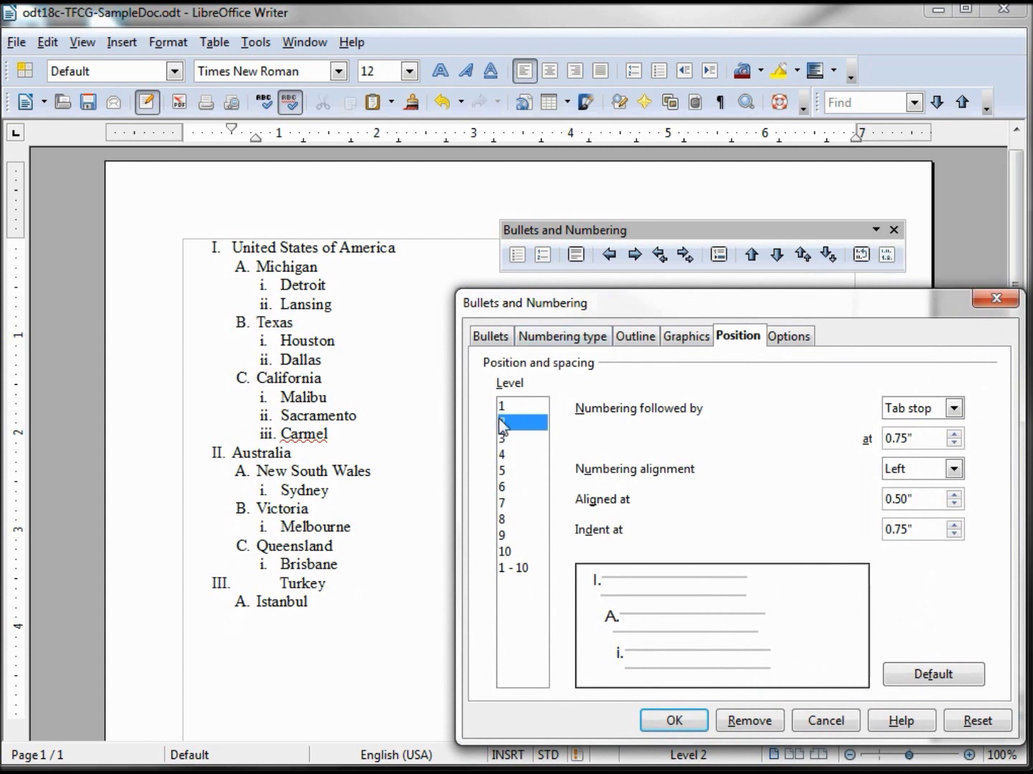
Step: Review the position settings for levels 1, 2 and 3, ending on level 3
left_click(512, 406)
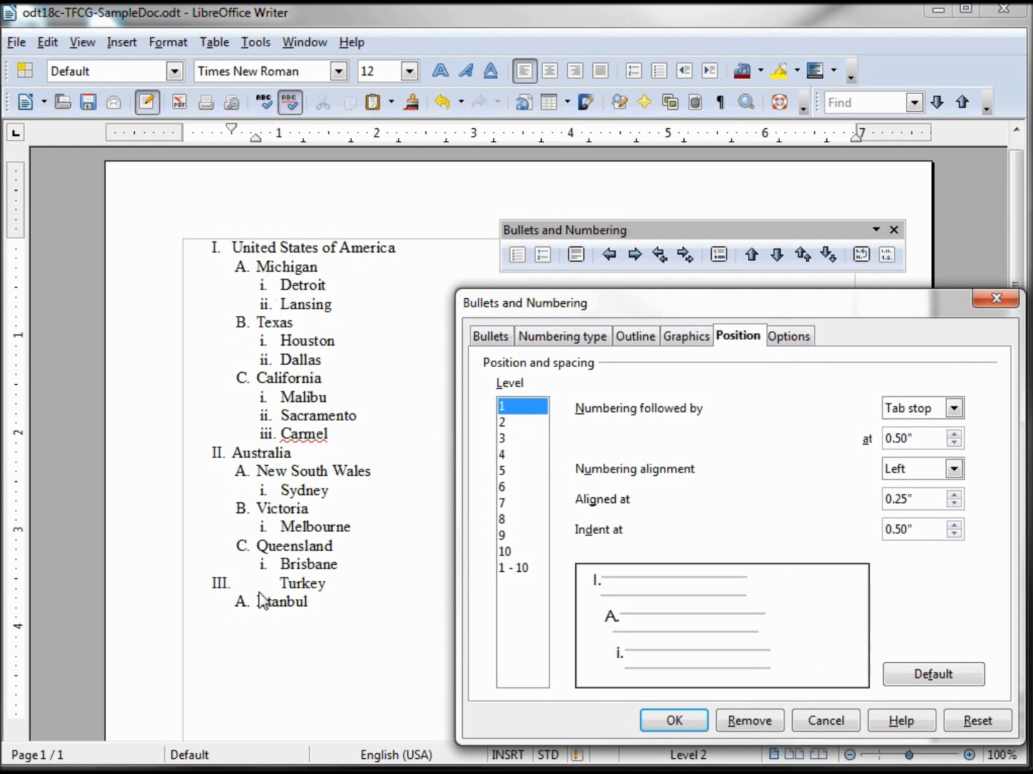
left_click(529, 424)
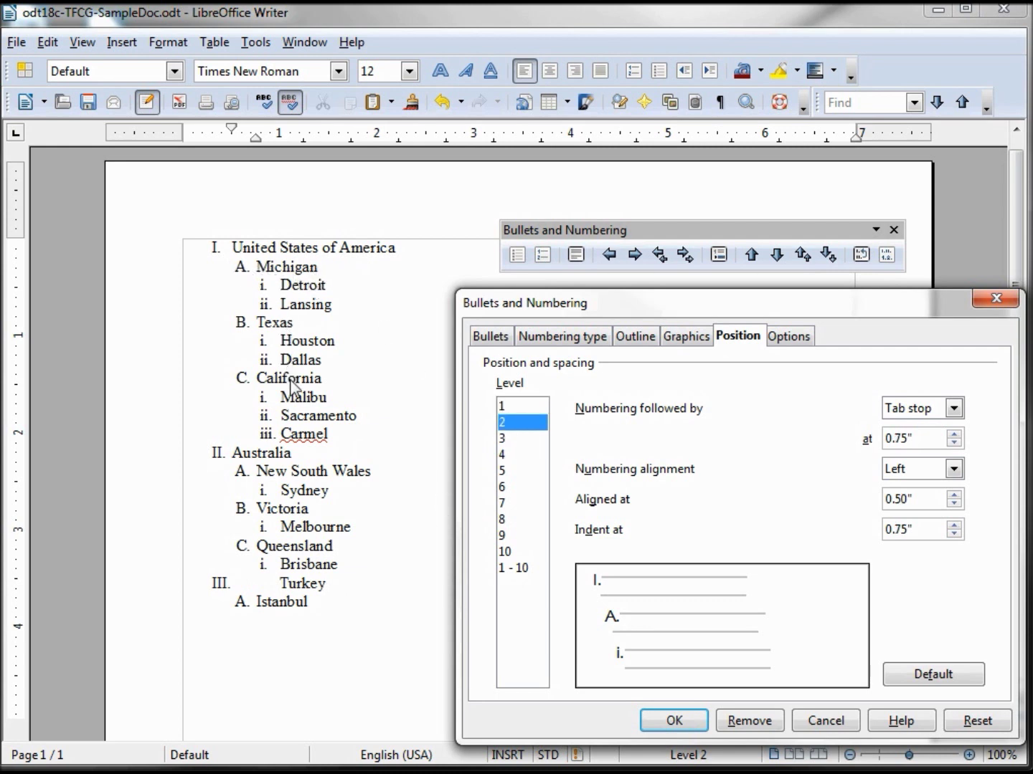
left_click(504, 439)
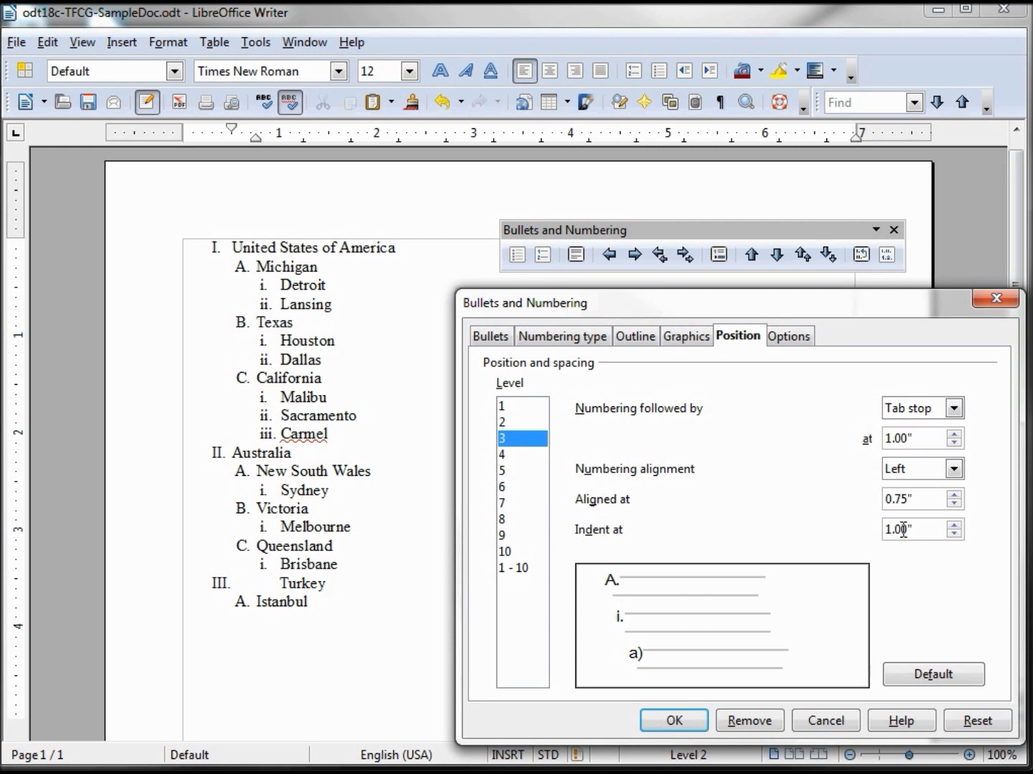
Step: Make level 3 numbers followed by nothing, apply it, and reopen the position settings
left_click(954, 410)
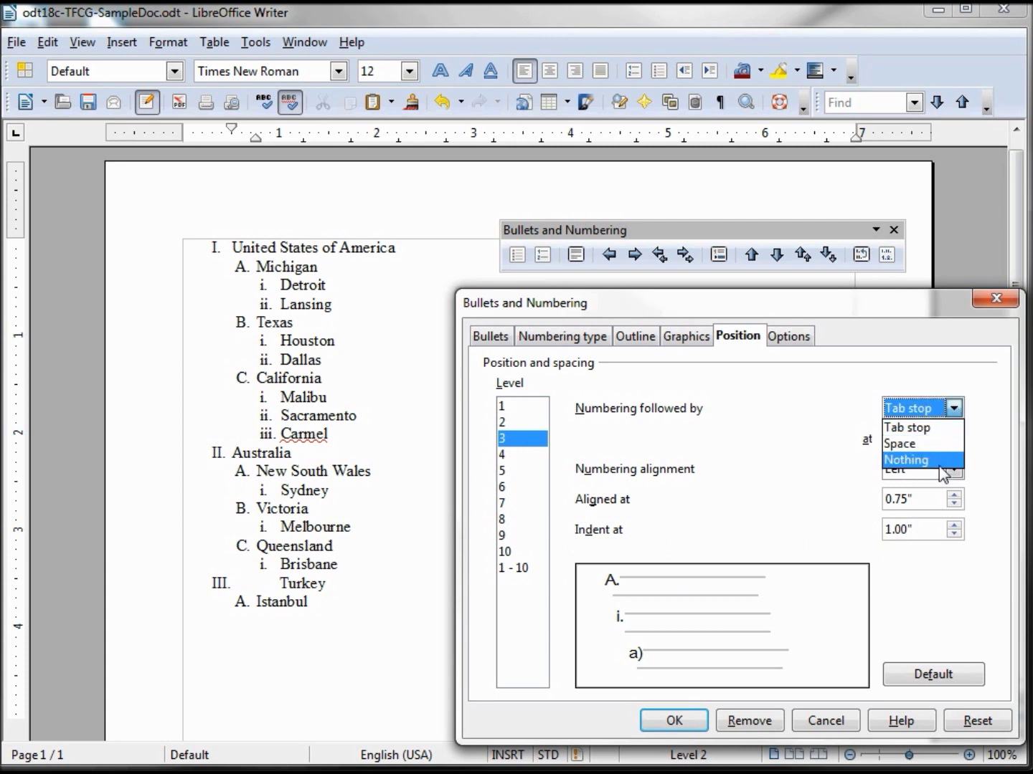
left_click(939, 462)
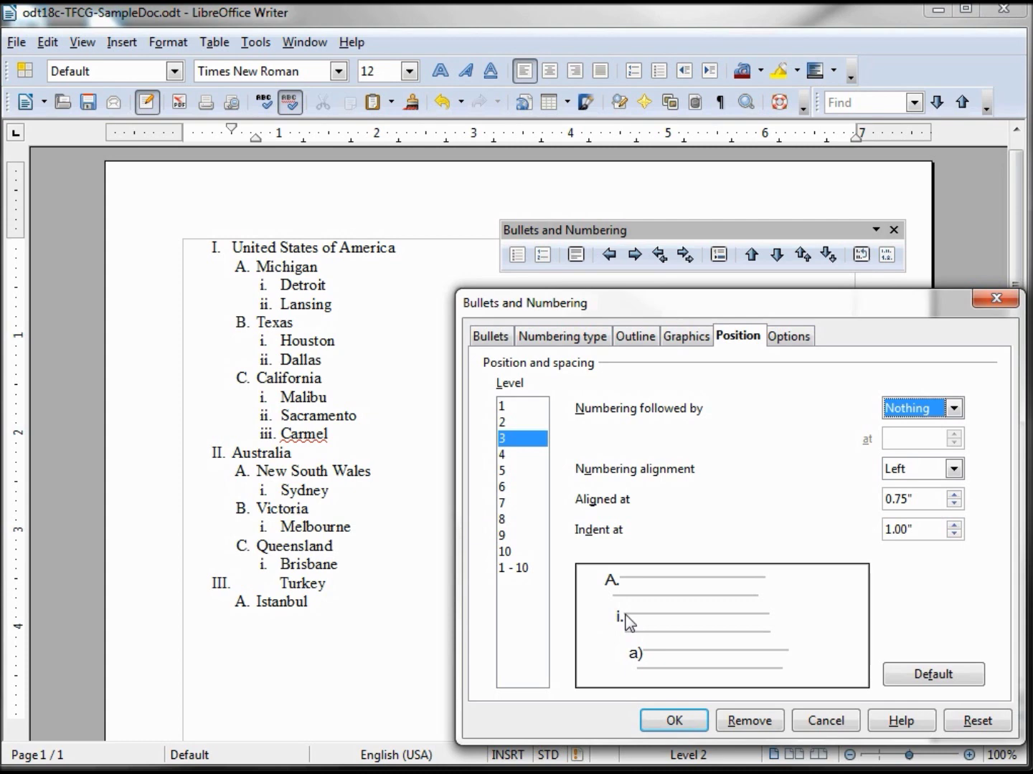
left_click(674, 721)
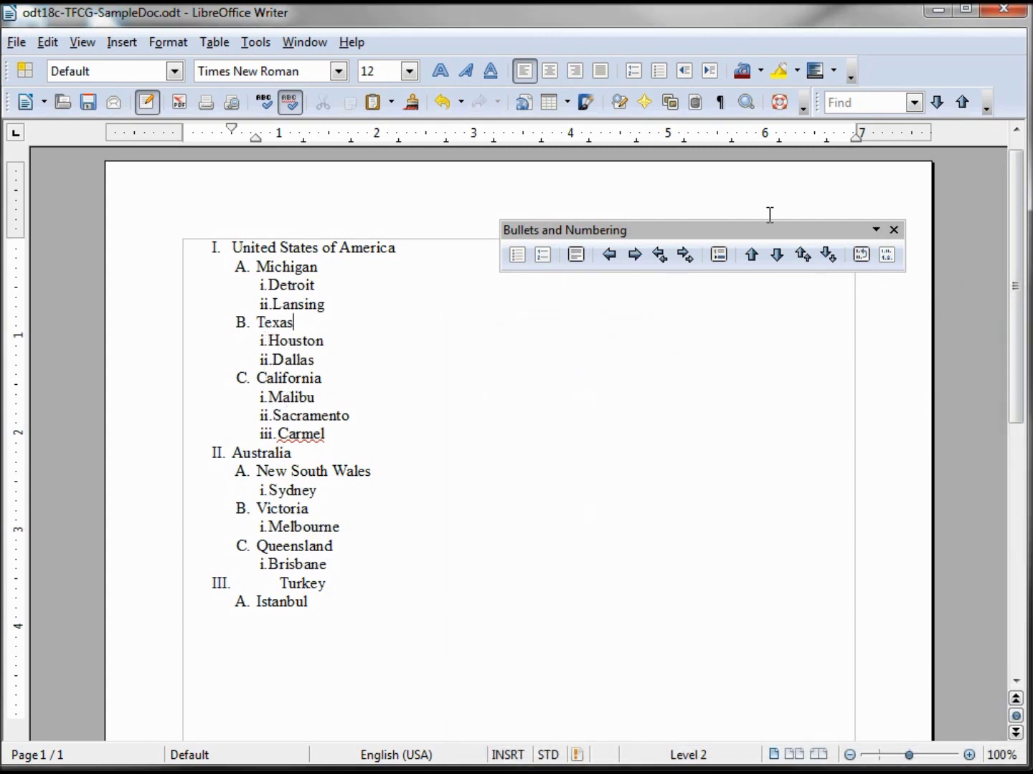
left_click(887, 254)
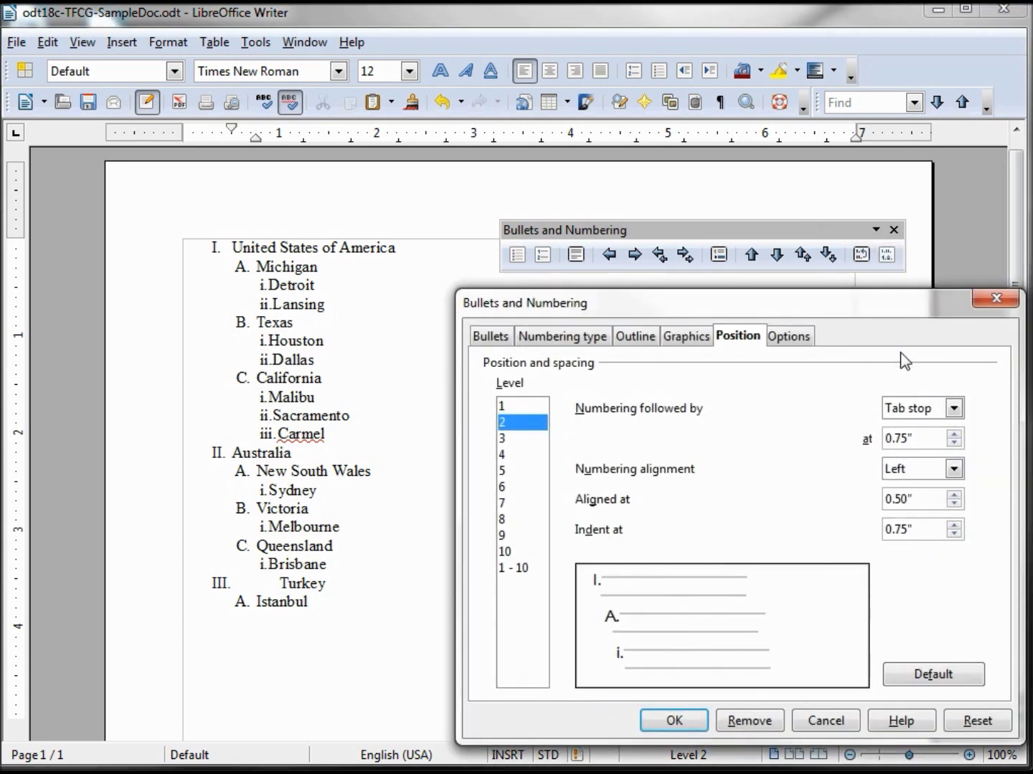
Step: Set level 3 numbering to be followed by a tab stop at 1.00" after briefly trying Space
left_click(511, 438)
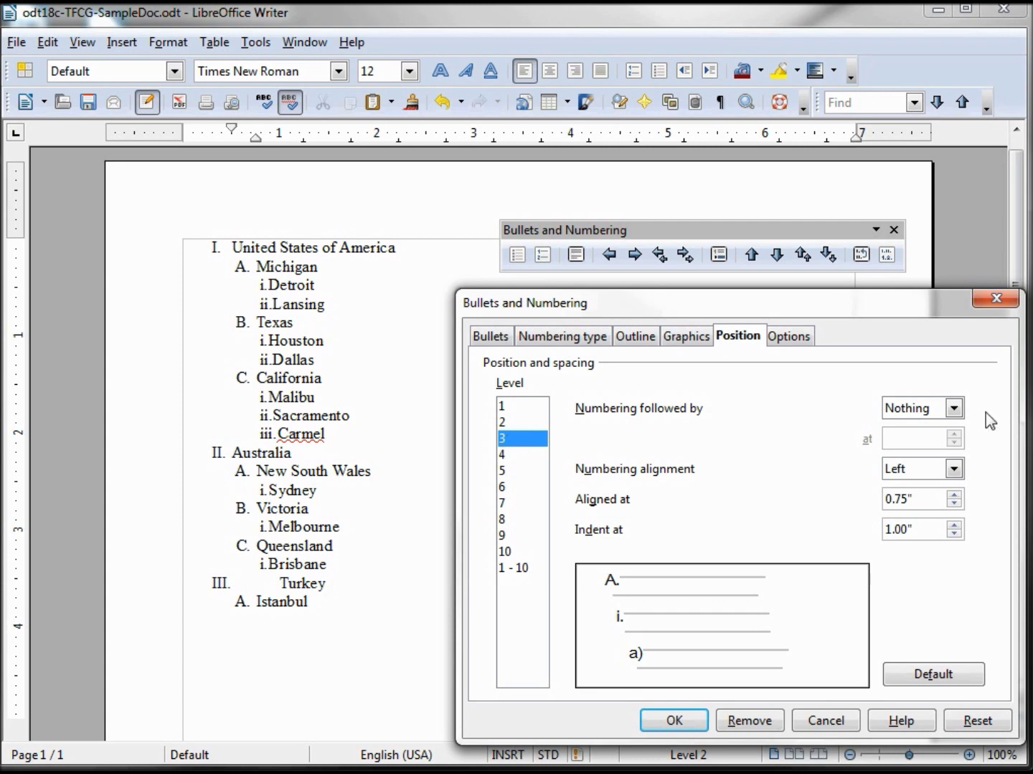
left_click(954, 408)
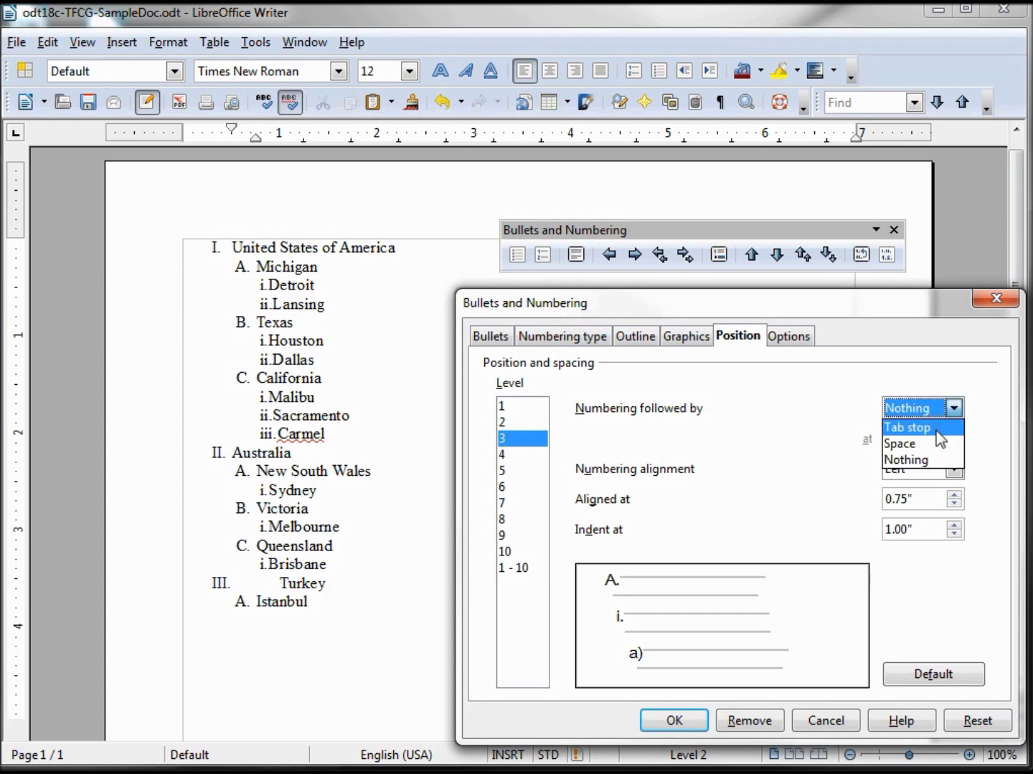
left_click(936, 429)
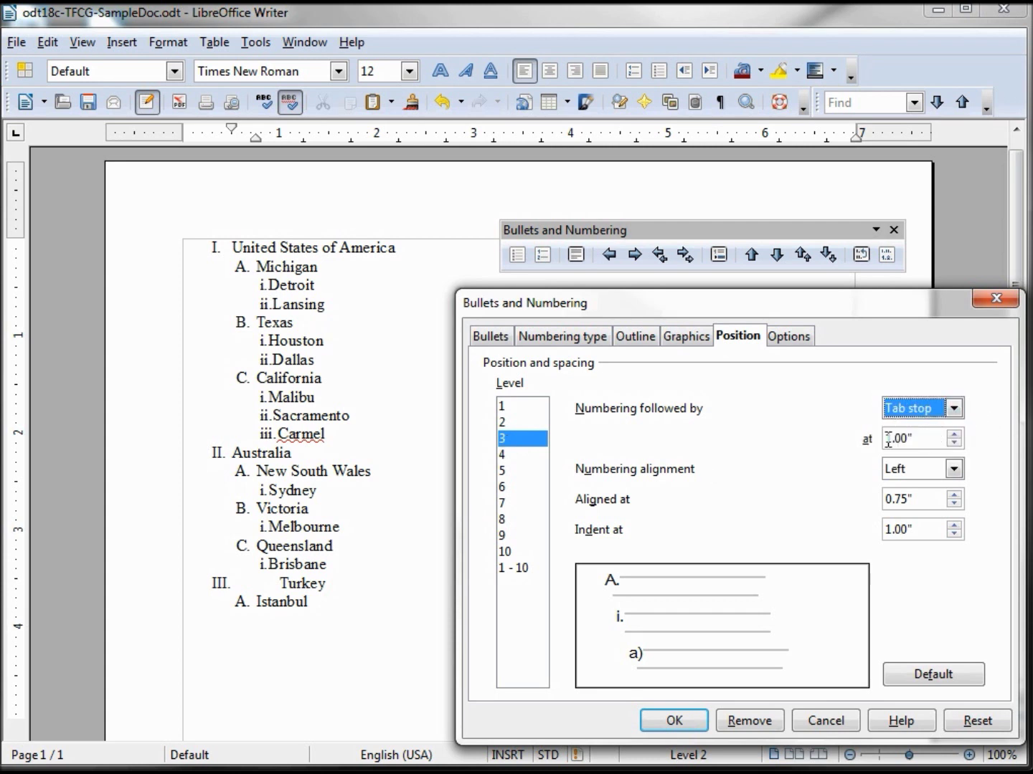
left_click(954, 408)
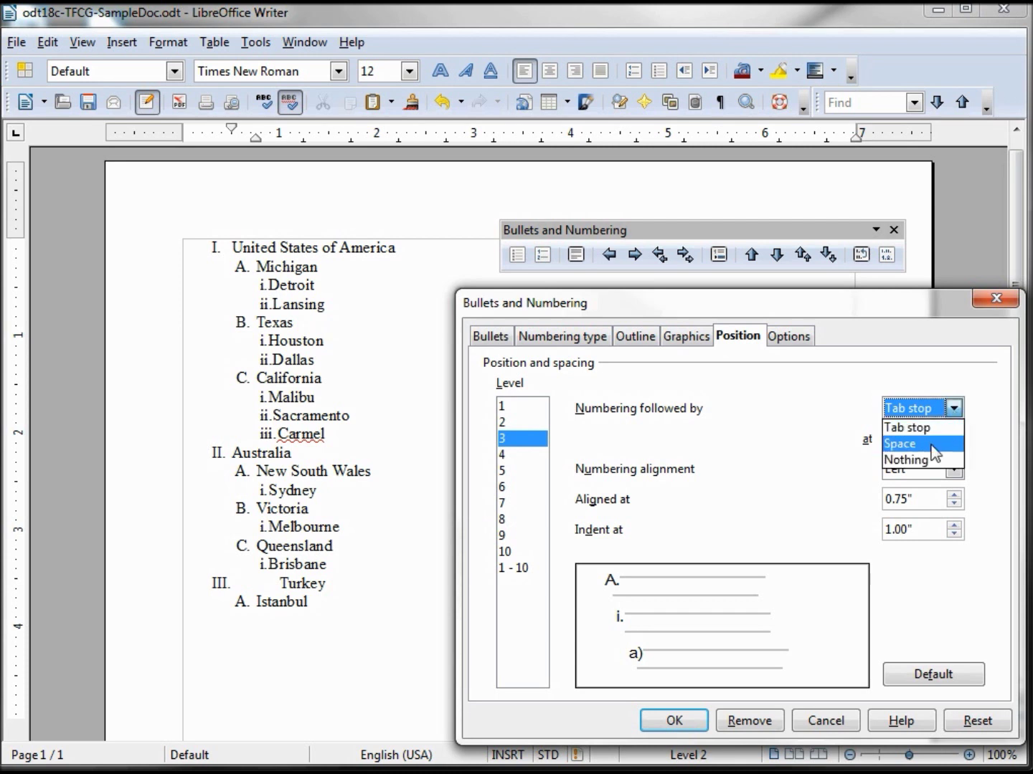
left_click(932, 448)
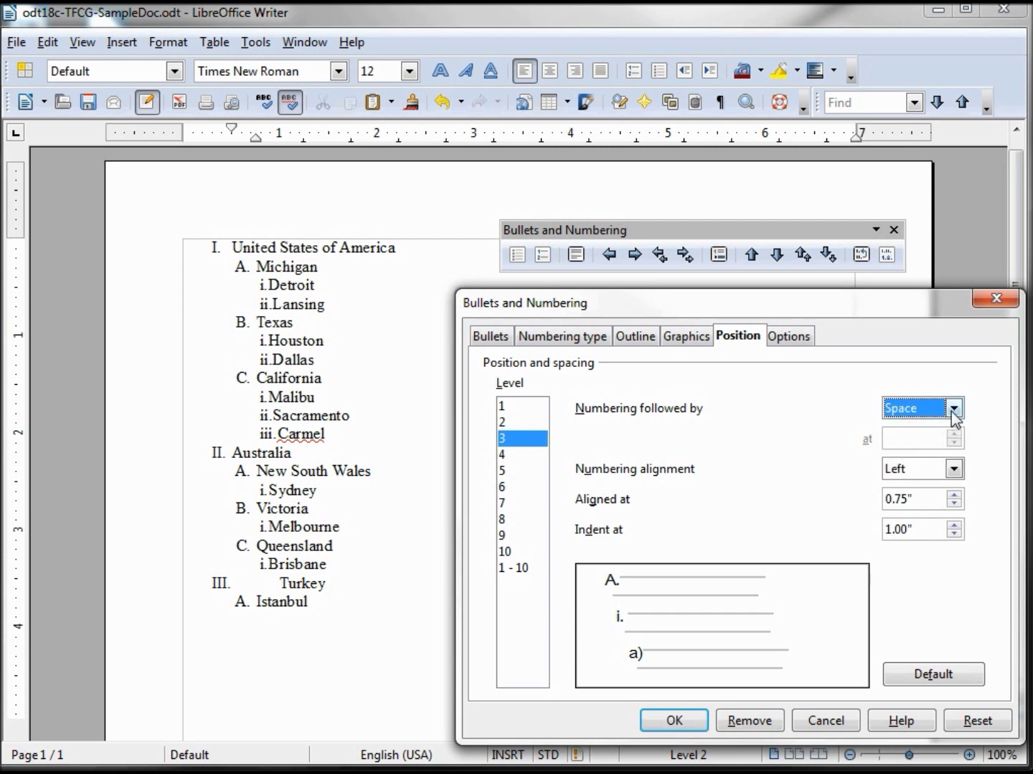
left_click(948, 413)
left_click(932, 427)
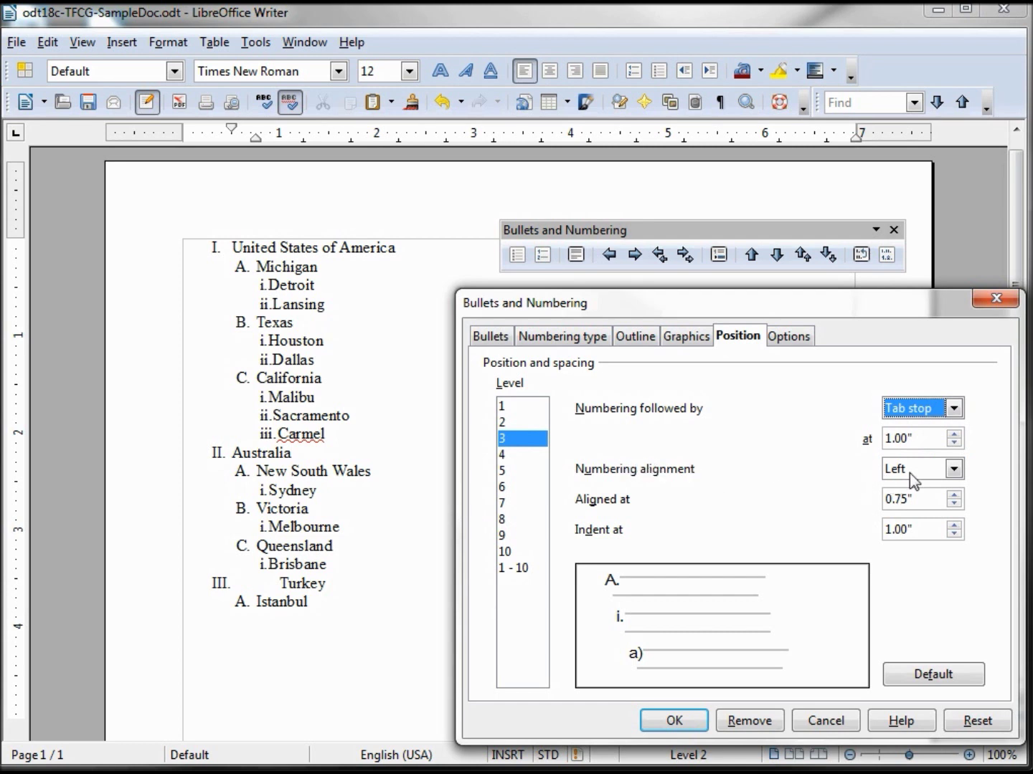
left_click(952, 469)
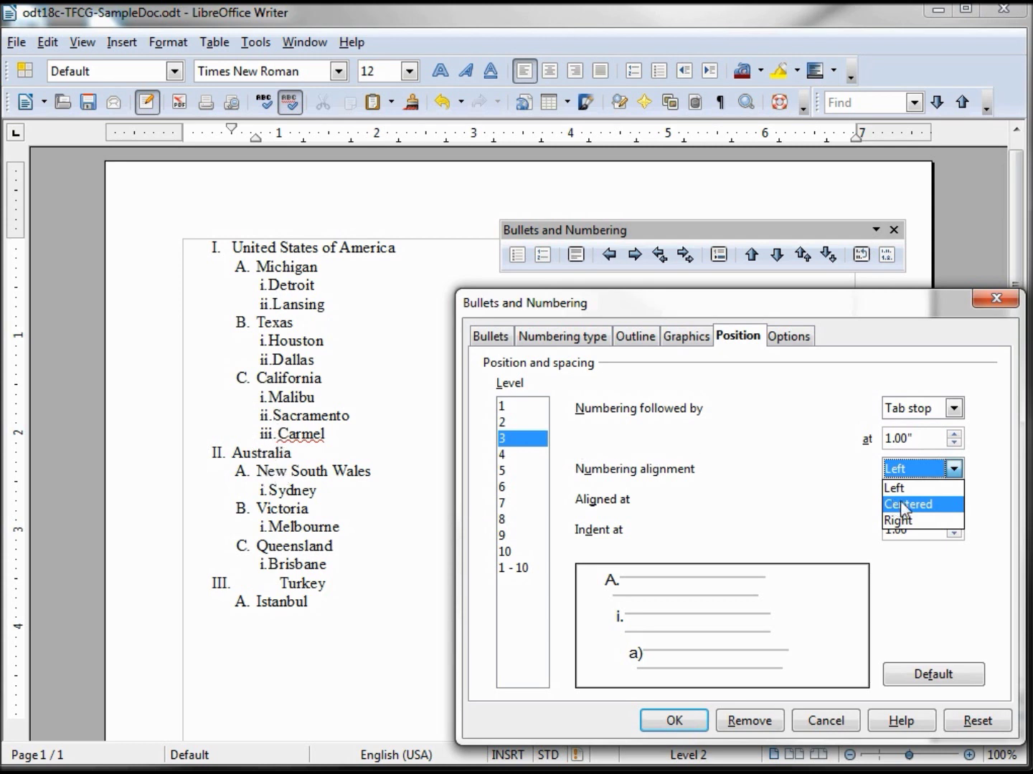
left_click(917, 477)
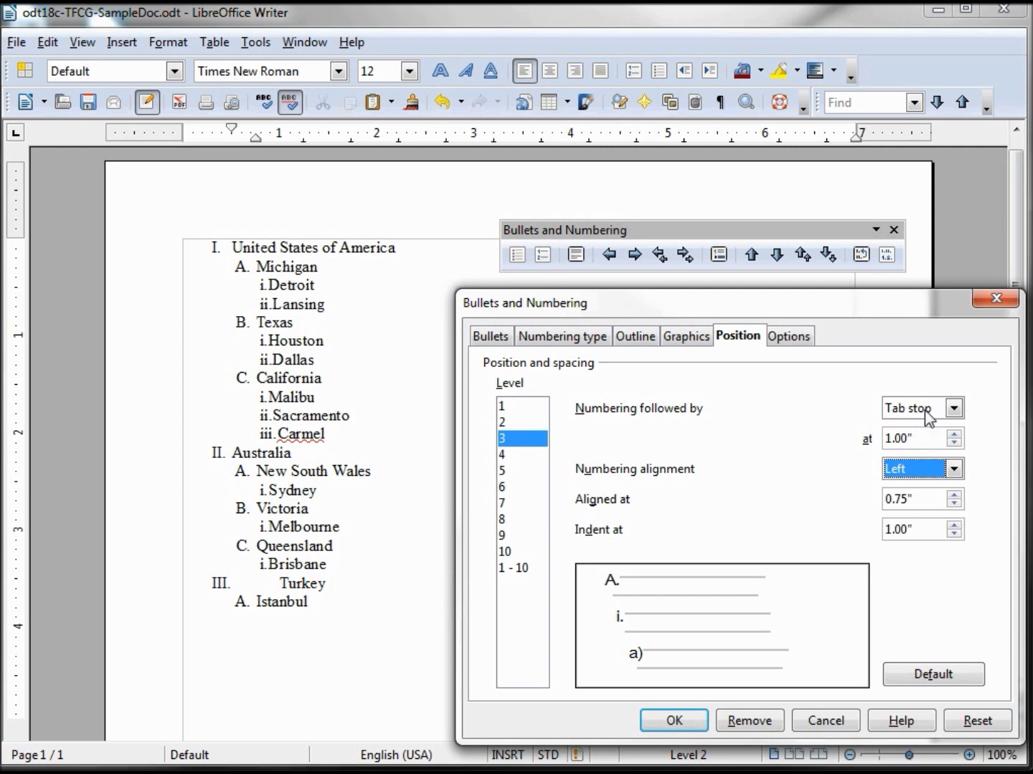
left_click(980, 723)
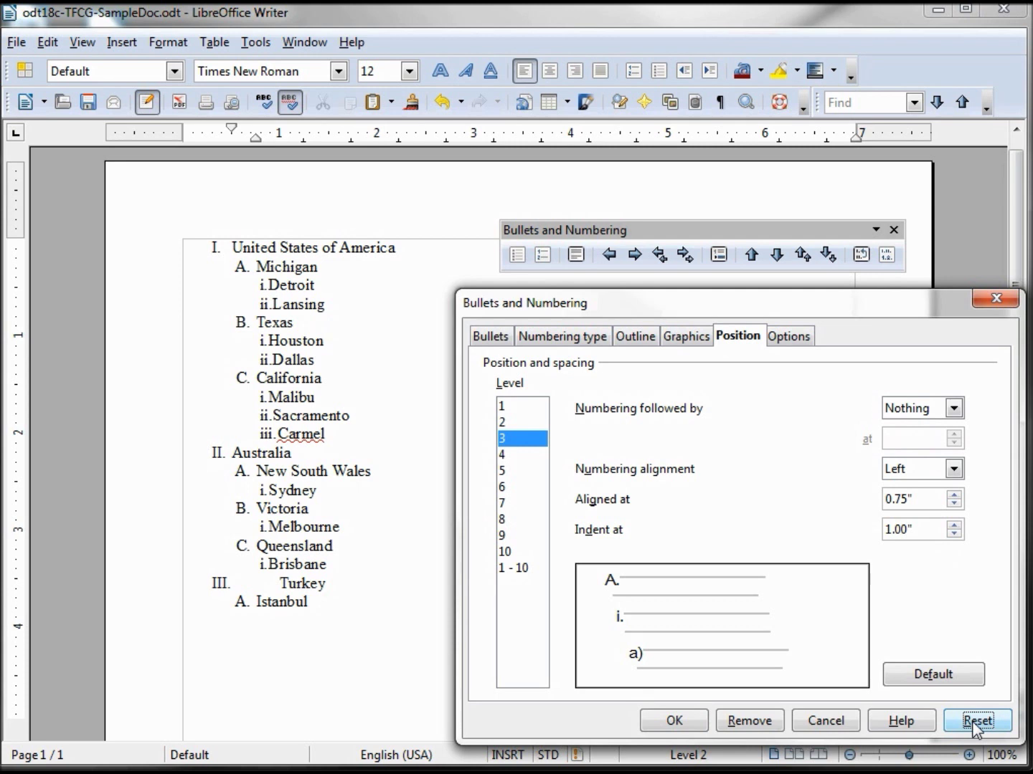
Step: Restore a tab stop after level 3 numbers and shift their alignment right to 0.90"
left_click(953, 409)
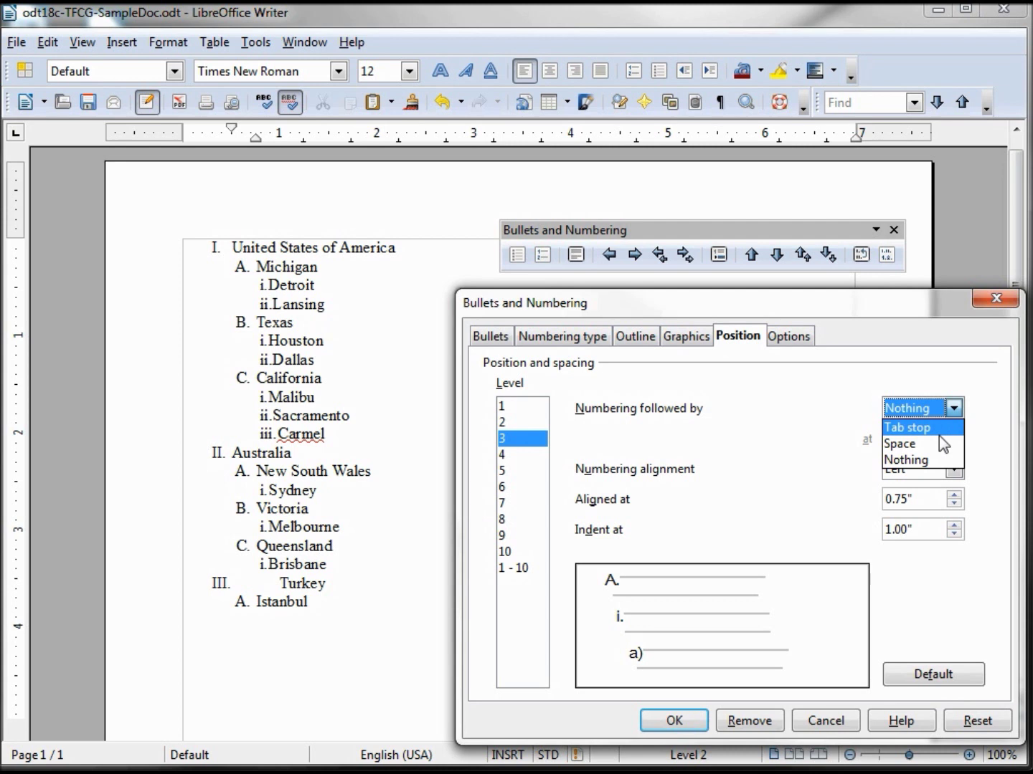
left_click(939, 433)
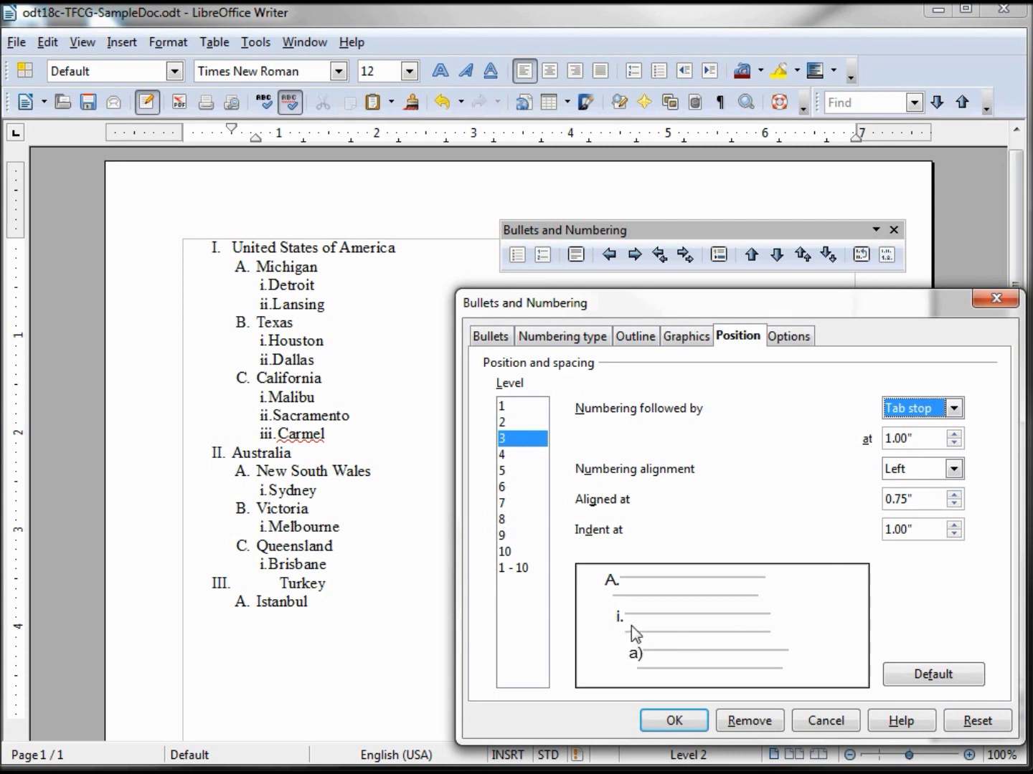
left_click(953, 494)
left_click(953, 494)
left_click(954, 494)
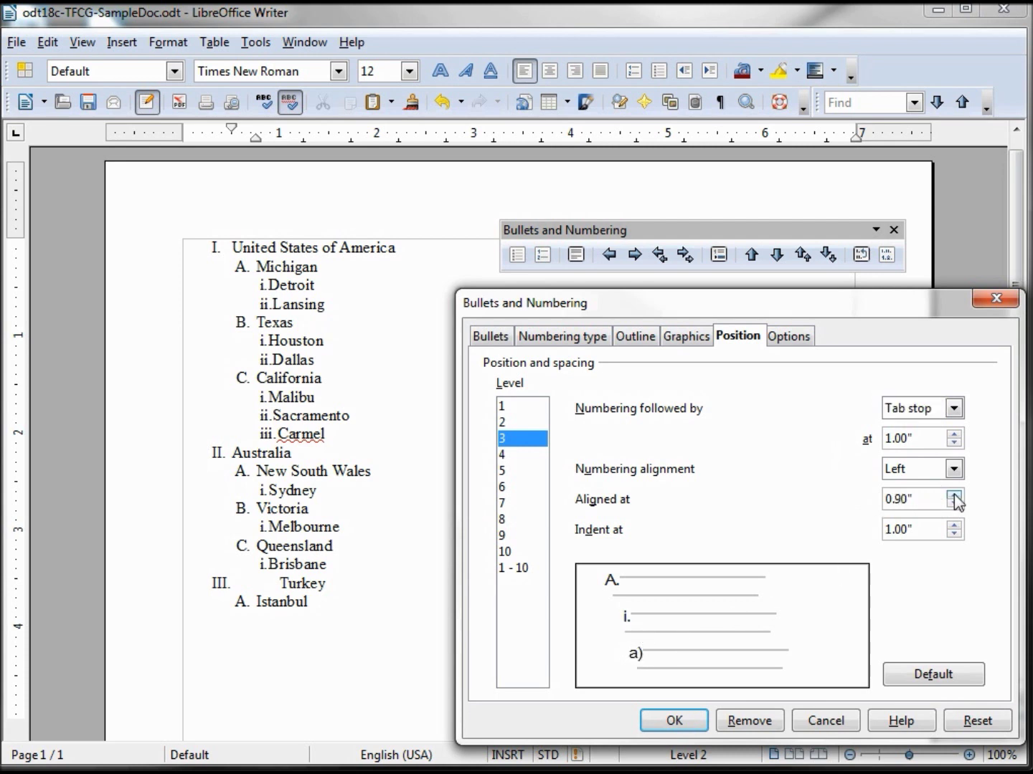
left_click(954, 495)
left_click(953, 494)
left_click(954, 495)
left_click(954, 494)
left_click(954, 494)
left_click(954, 495)
left_click(954, 503)
left_click(954, 504)
left_click(954, 503)
left_click(954, 504)
left_click(953, 503)
left_click(954, 504)
left_click(954, 505)
left_click(953, 503)
left_click(953, 503)
left_click(954, 533)
left_click(953, 533)
left_click(954, 533)
left_click(951, 524)
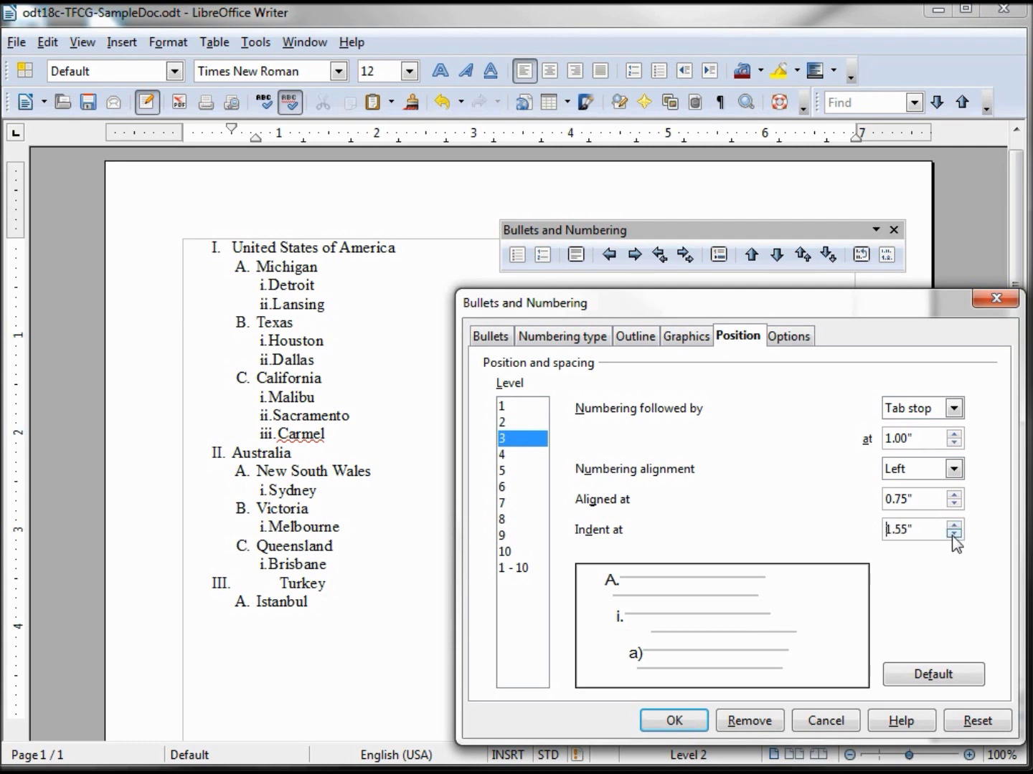
left_click(953, 534)
left_click(952, 533)
left_click(952, 534)
left_click(953, 535)
left_click(953, 535)
left_click(954, 524)
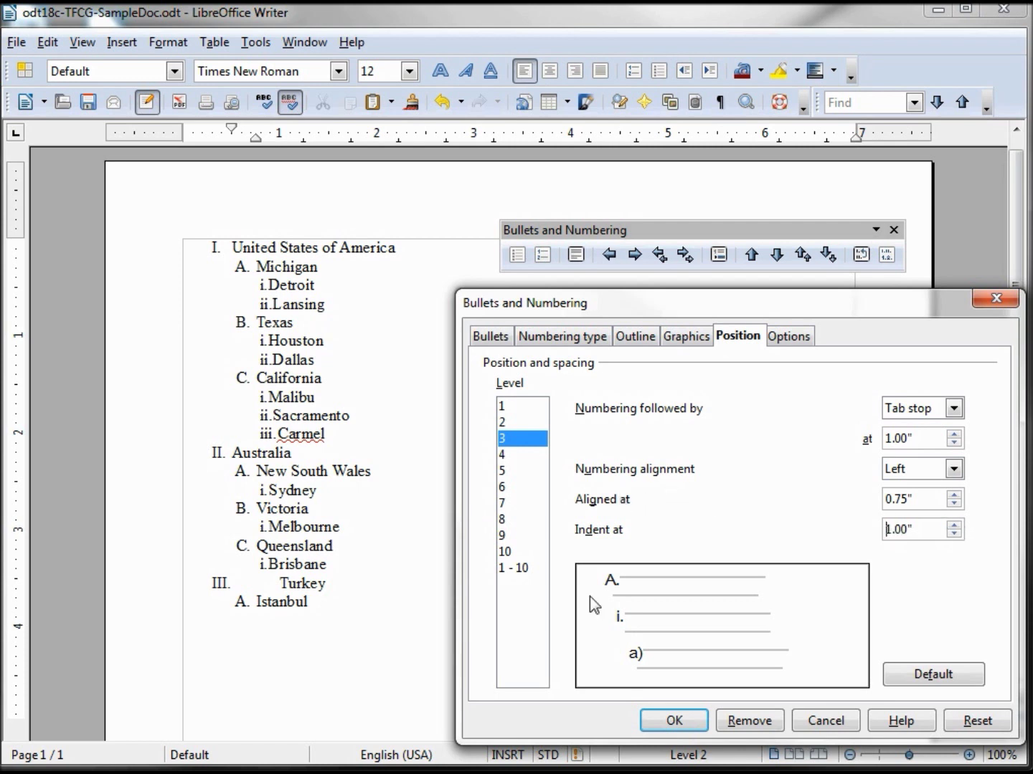